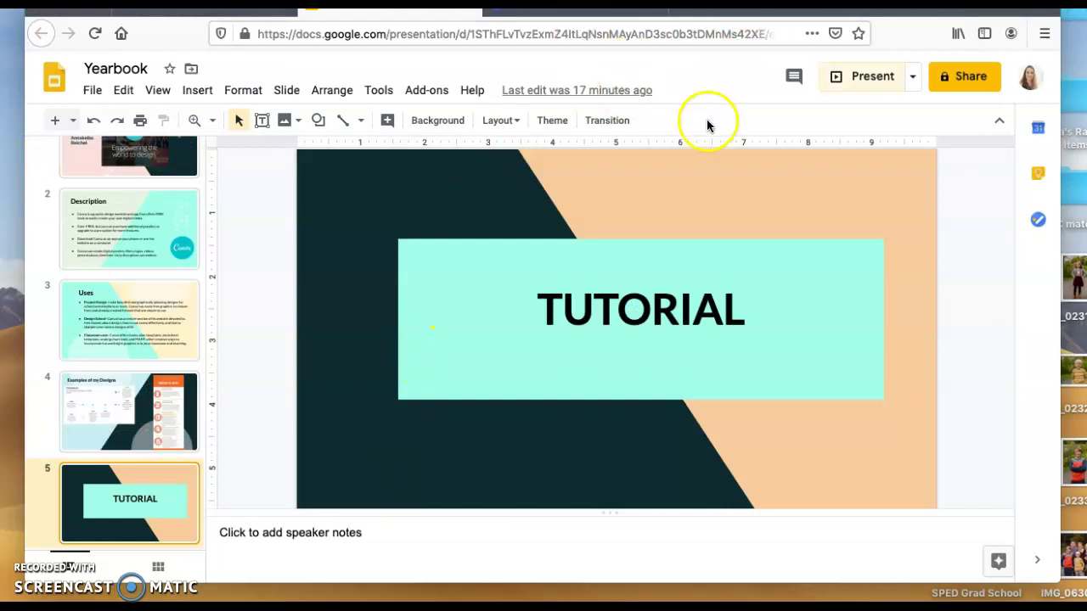
# Nudge the peach diagonal shape on the TUTORIAL slide slightly upward.
pyautogui.moveTo(701, 182); pyautogui.dragTo(701, 150)
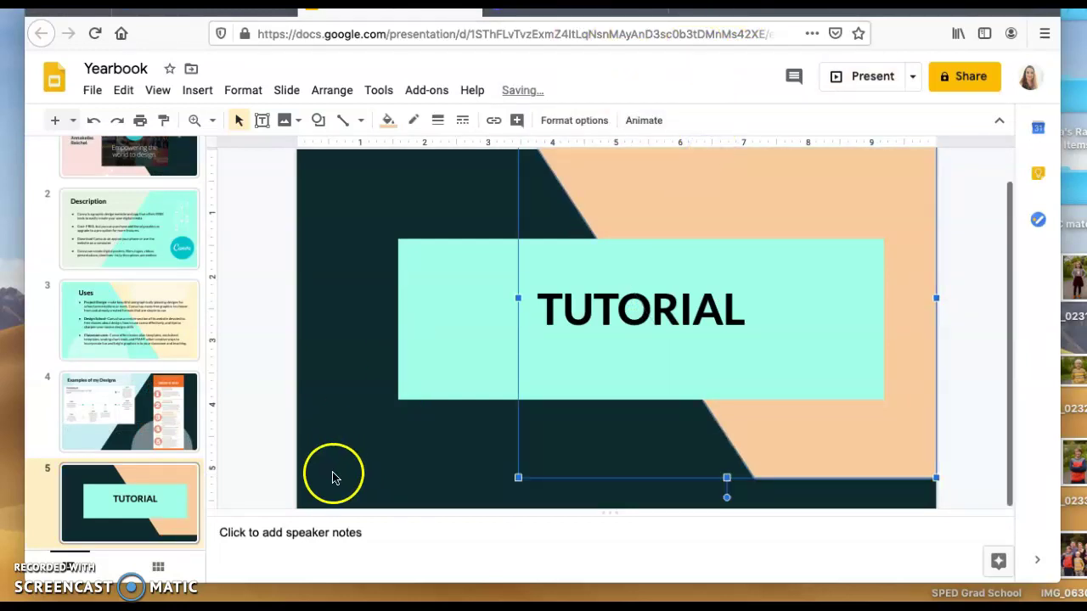
pyautogui.click(349, 564)
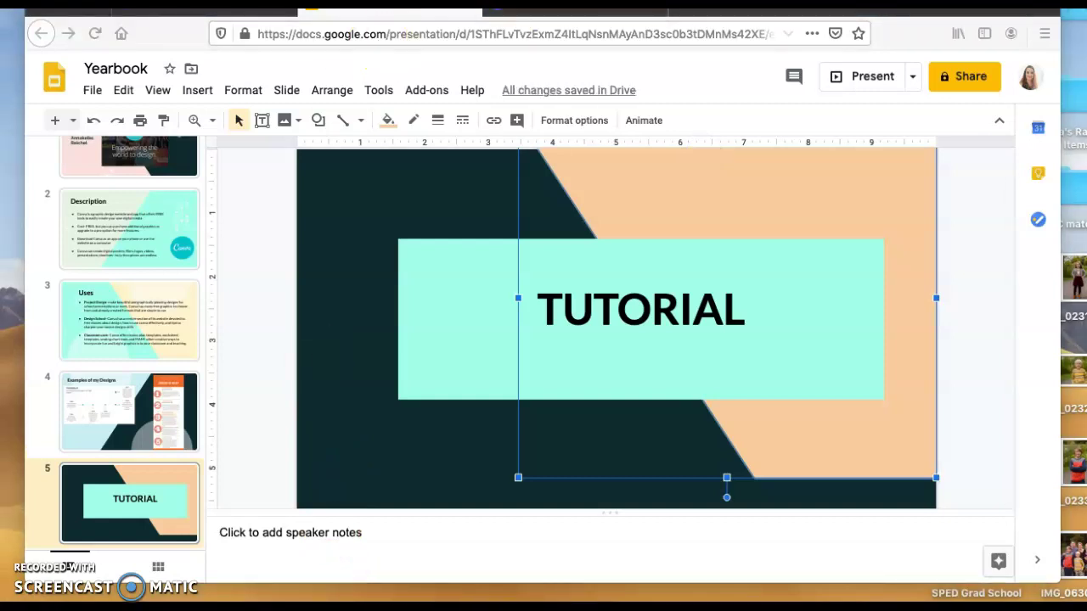
pyautogui.click(865, 24)
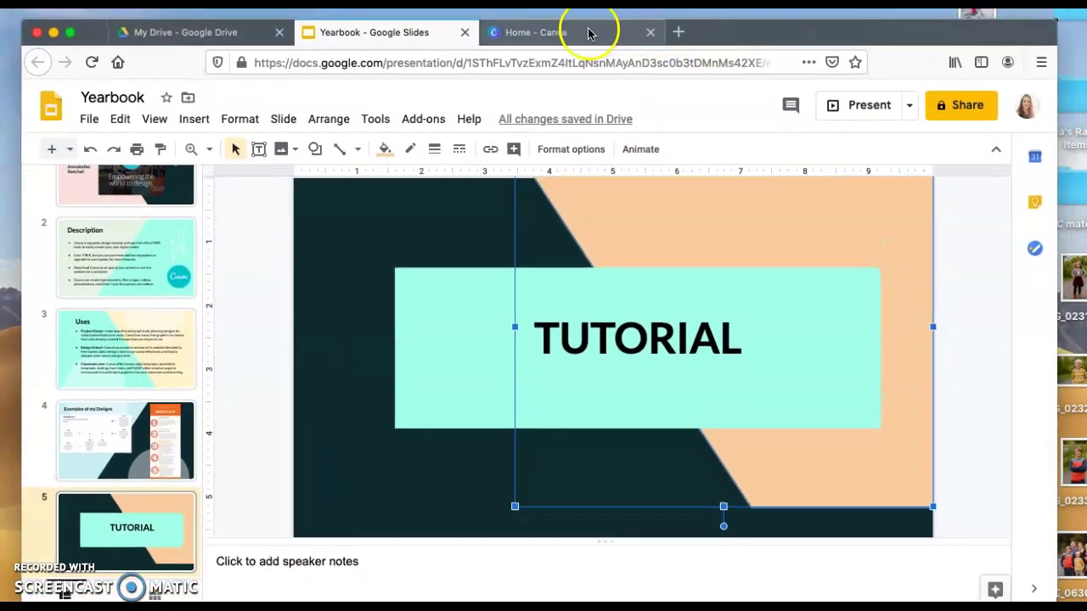
# Create a new blank Poster (US) design from the Canva home page.
pyautogui.click(589, 33)
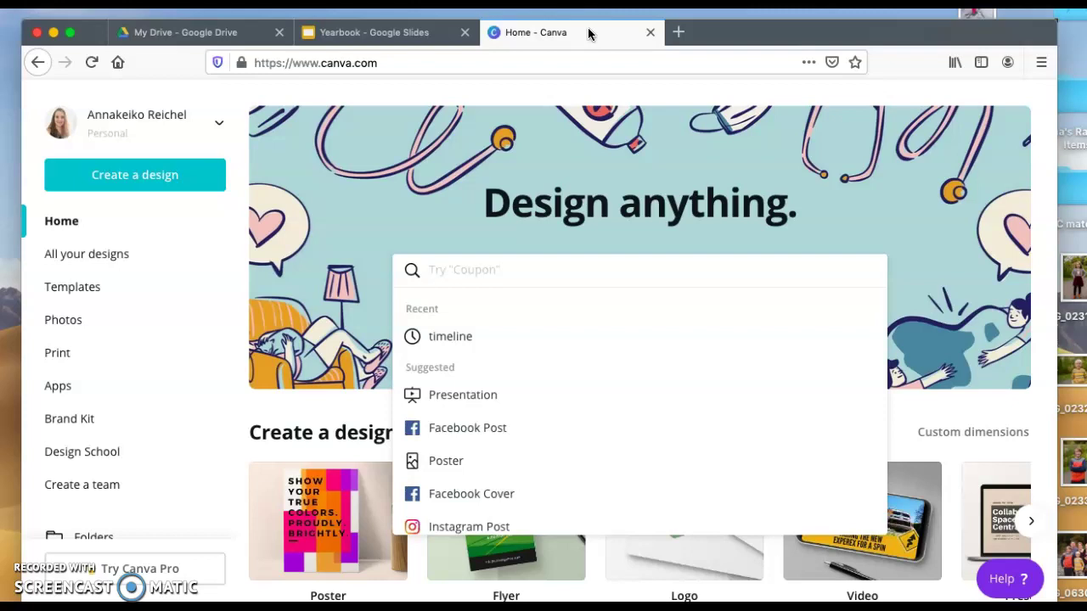
pyautogui.click(480, 53)
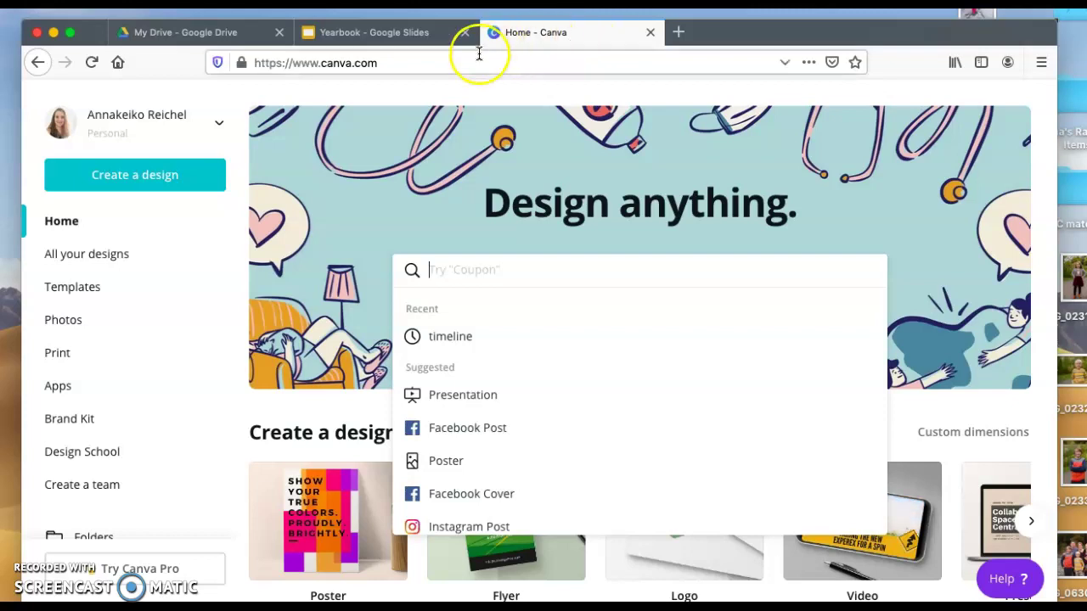
pyautogui.click(298, 535)
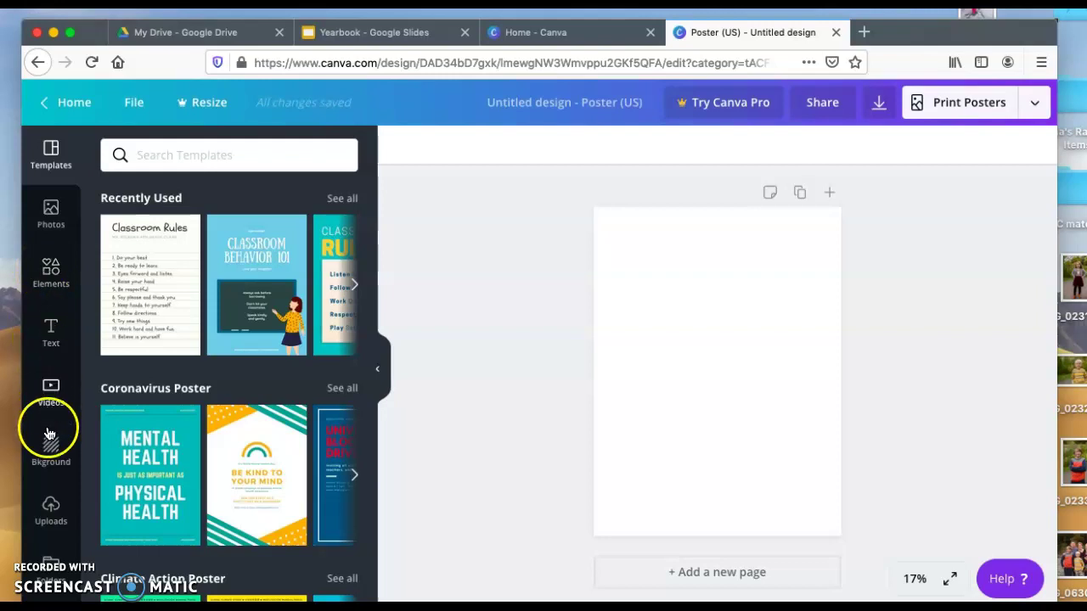
# Apply the first Classroom Rules template from the recent 'classroom rules' template search.
pyautogui.click(175, 160)
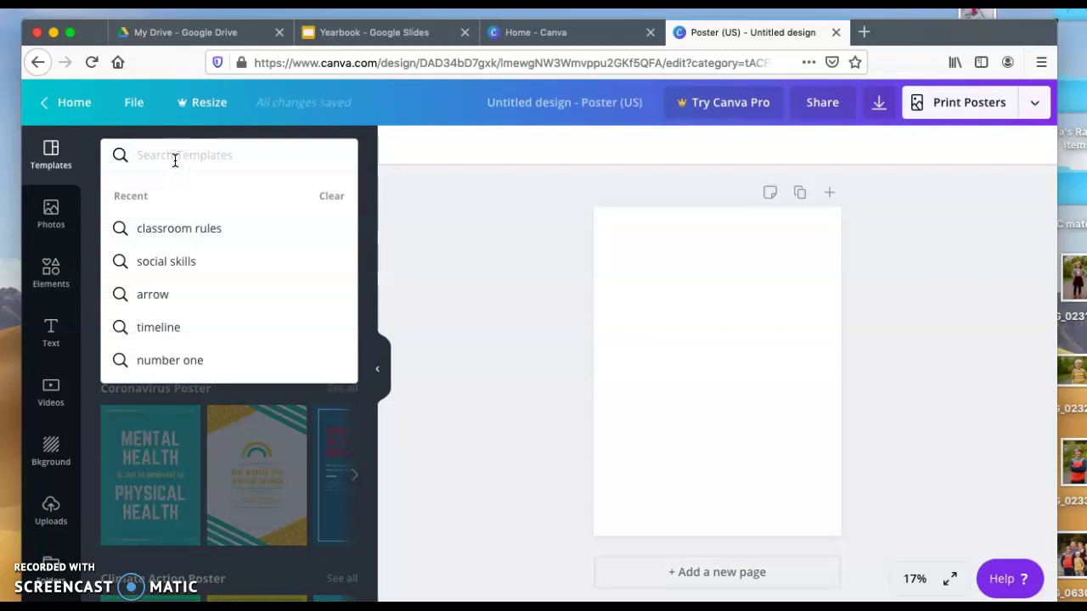
pyautogui.click(173, 229)
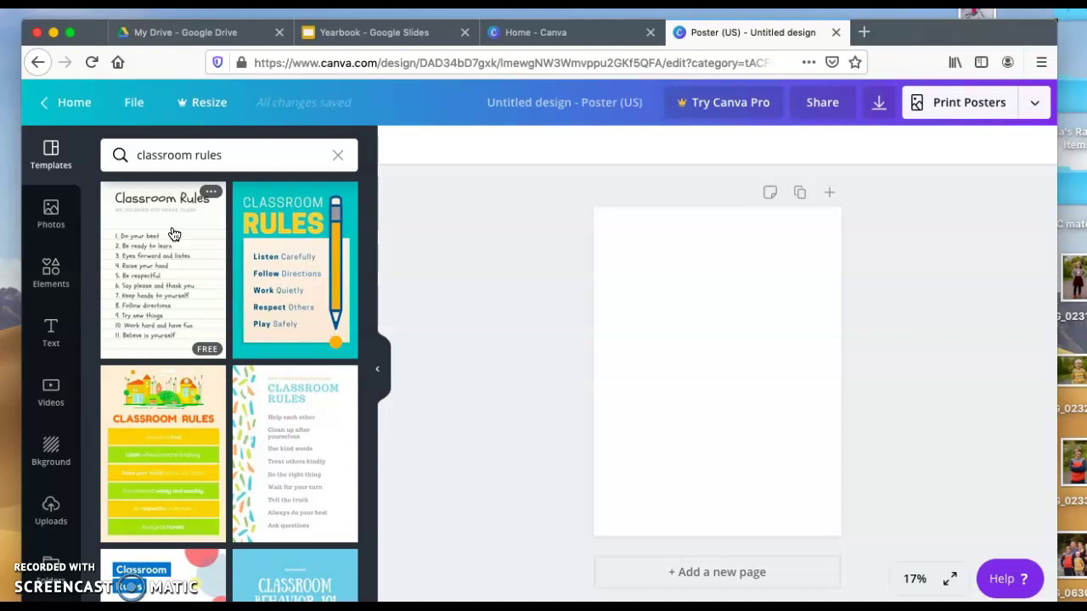
pyautogui.click(173, 232)
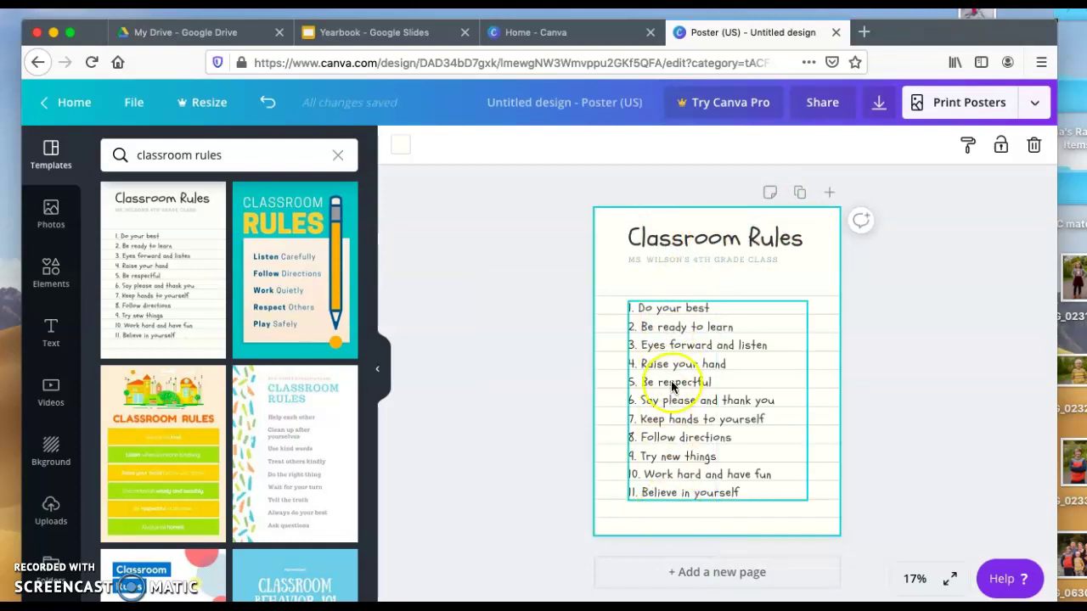
# Widen the subtitle box leftward and change it to the teacher's name with '4th Grade Class'.
pyautogui.click(675, 347)
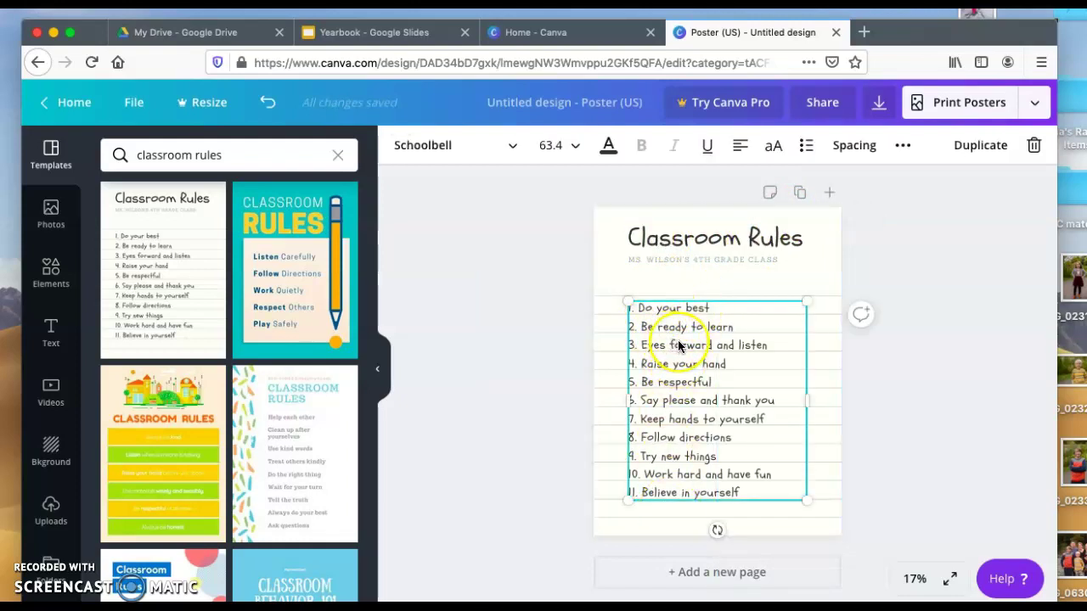
pyautogui.click(685, 259)
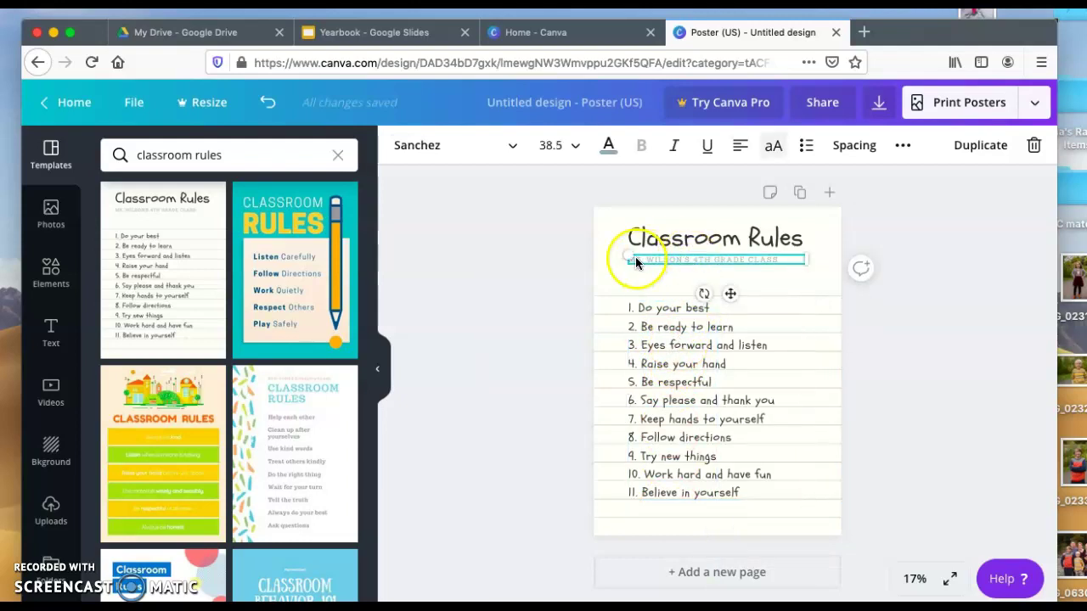
pyautogui.moveTo(632, 256); pyautogui.dragTo(619, 253)
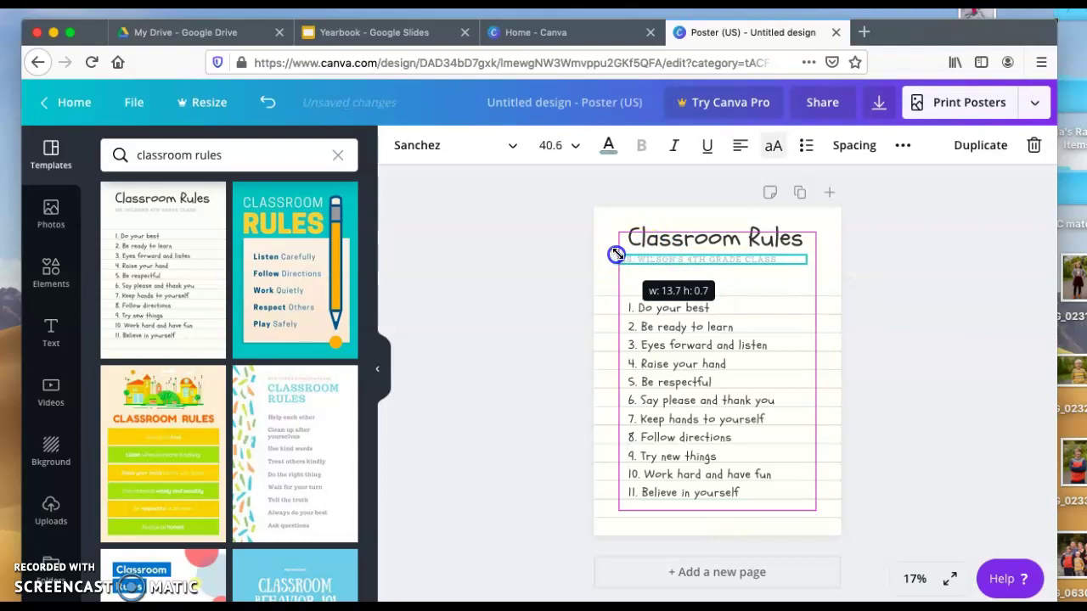
pyautogui.click(684, 260)
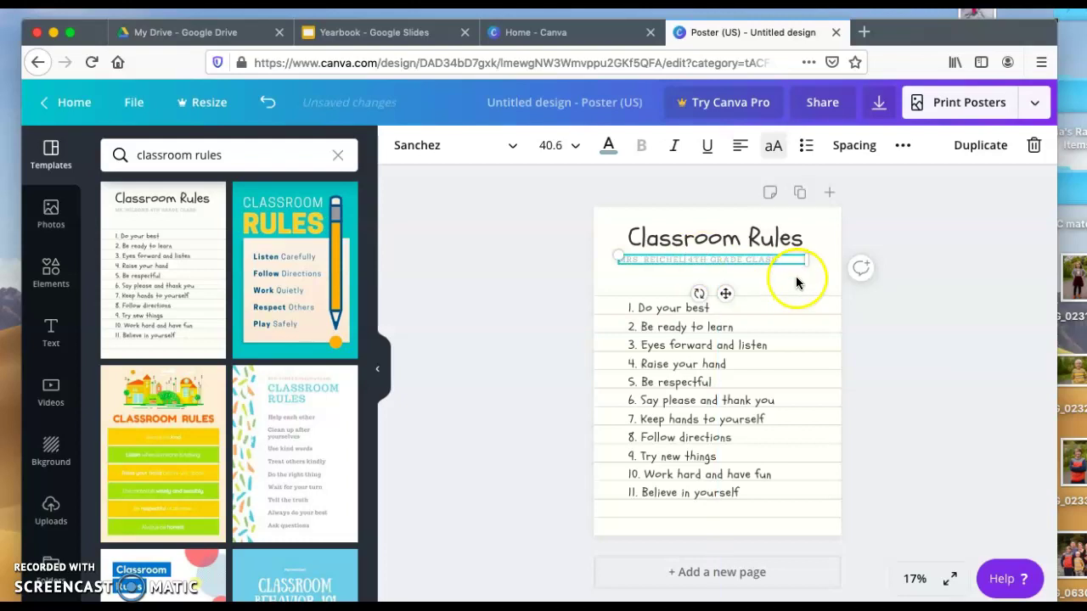
pyautogui.click(823, 236)
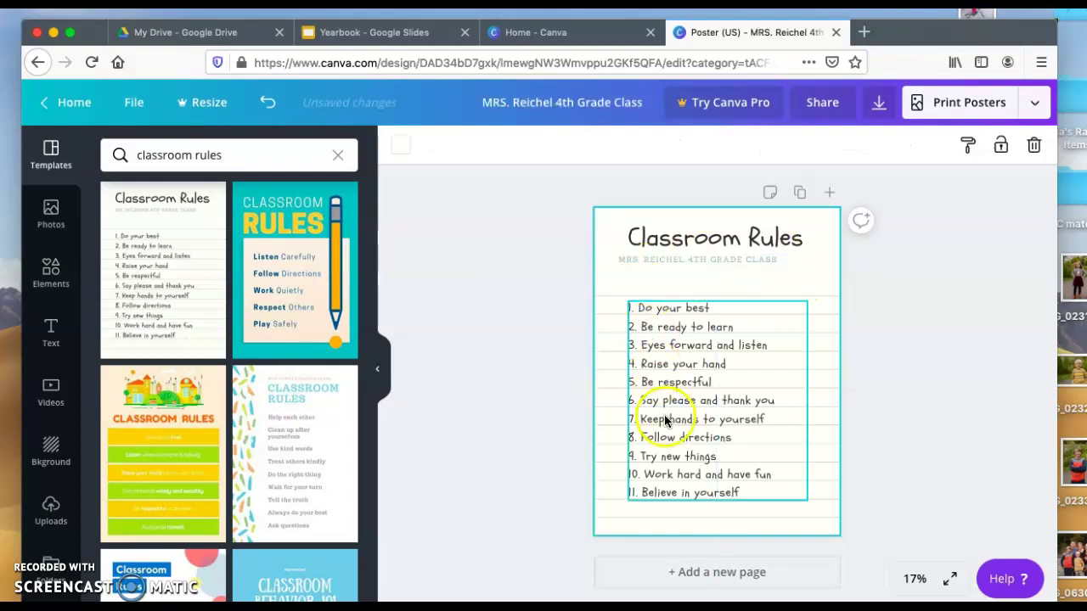
pyautogui.click(665, 419)
pyautogui.tripleClick(717, 307)
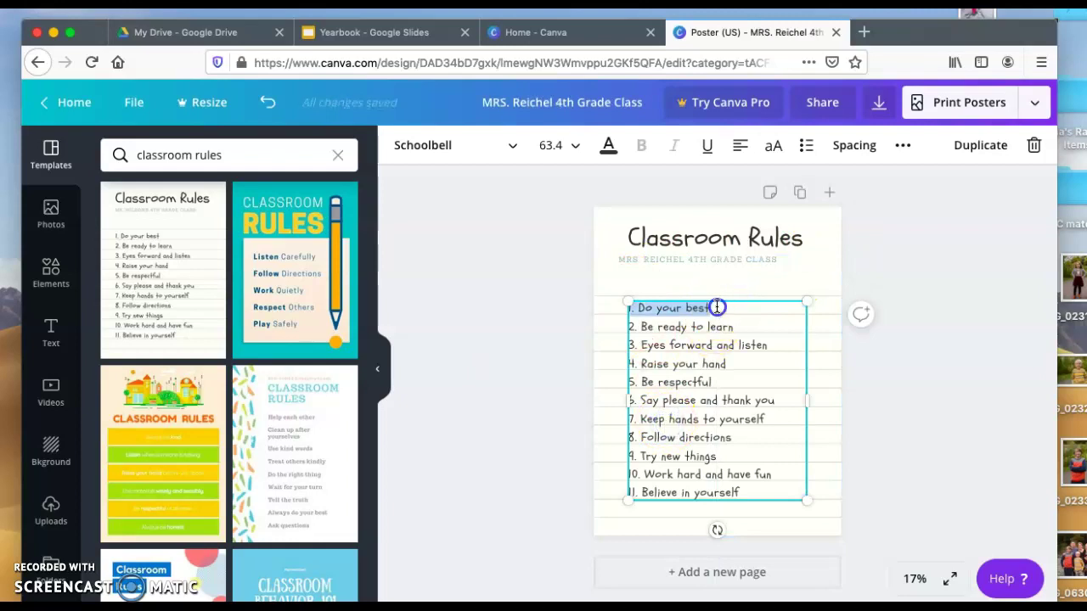
pyautogui.click(737, 401)
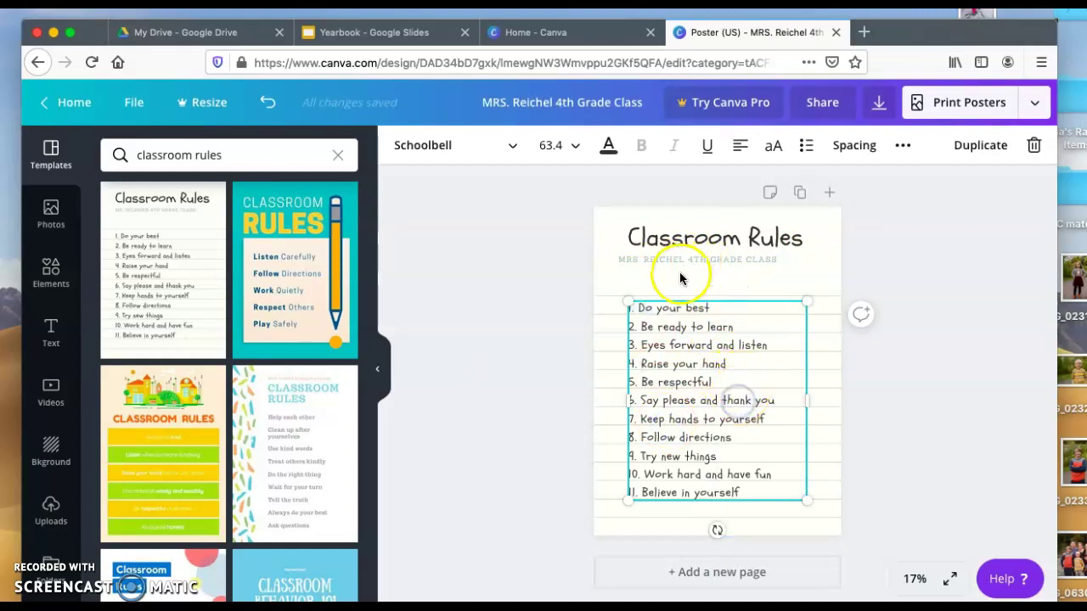
# Add a blank second page after the Classroom Rules page and return to page 1.
pyautogui.click(717, 572)
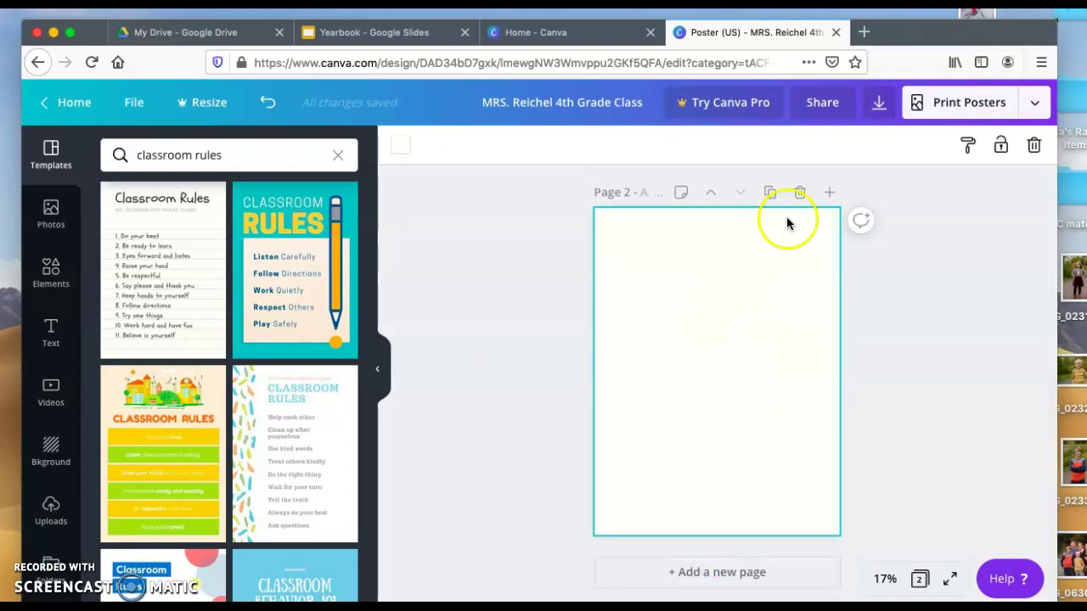
pyautogui.click(879, 108)
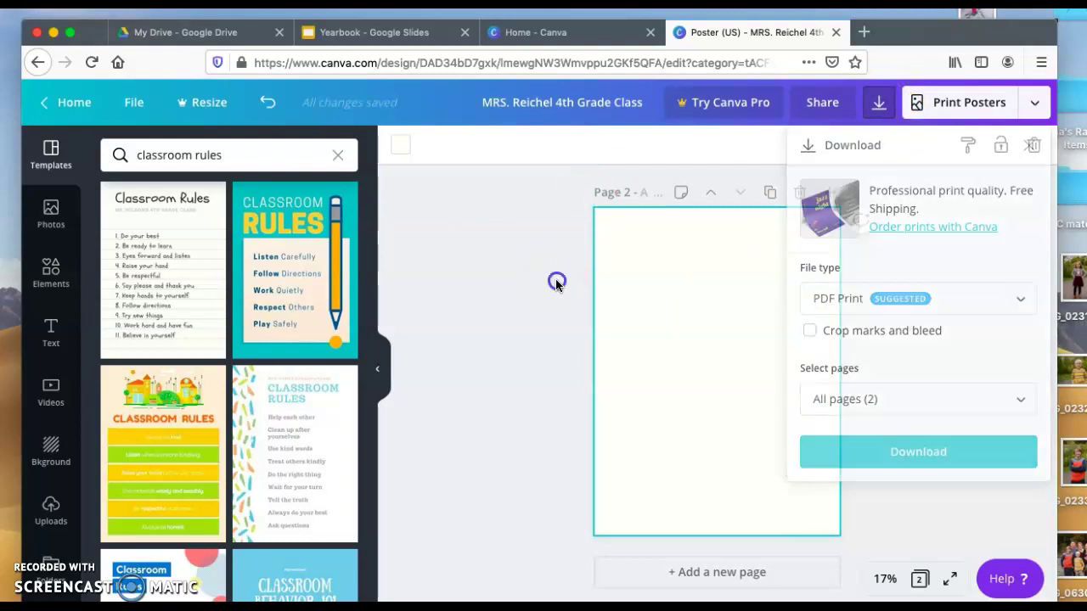
pyautogui.click(557, 283)
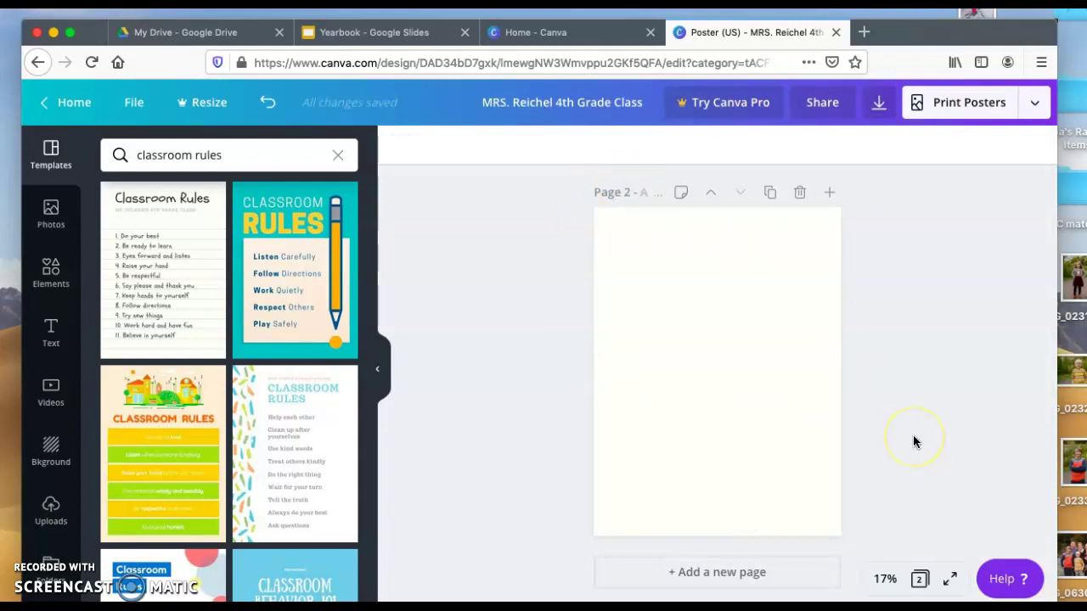
pyautogui.scroll(5, 914, 439)
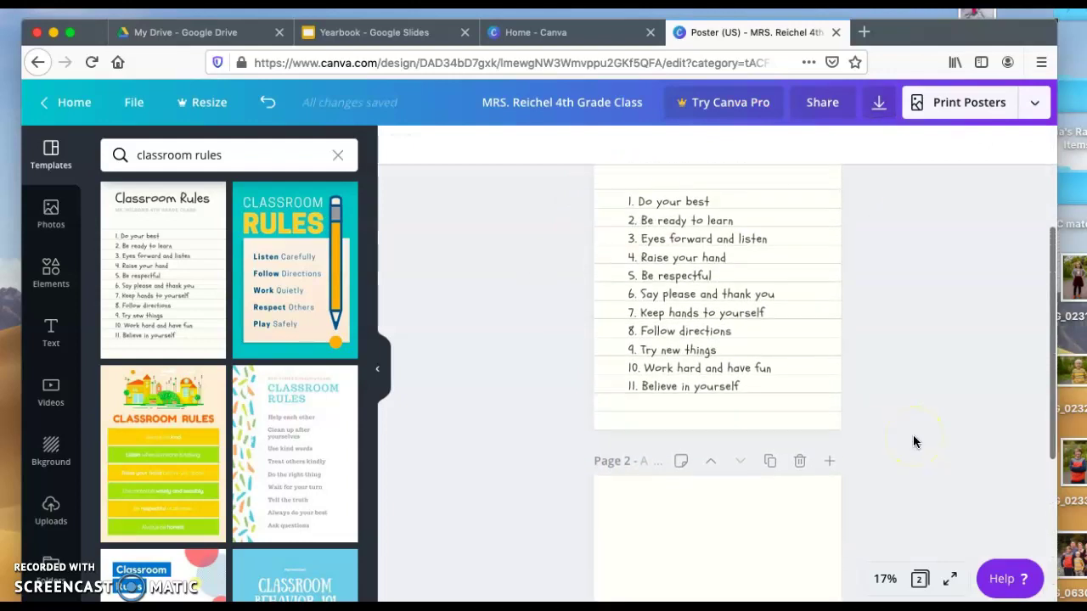
pyautogui.scroll(2, 913, 439)
# With page one selected, search Canva's stock photos for 'apple'.
pyautogui.click(724, 440)
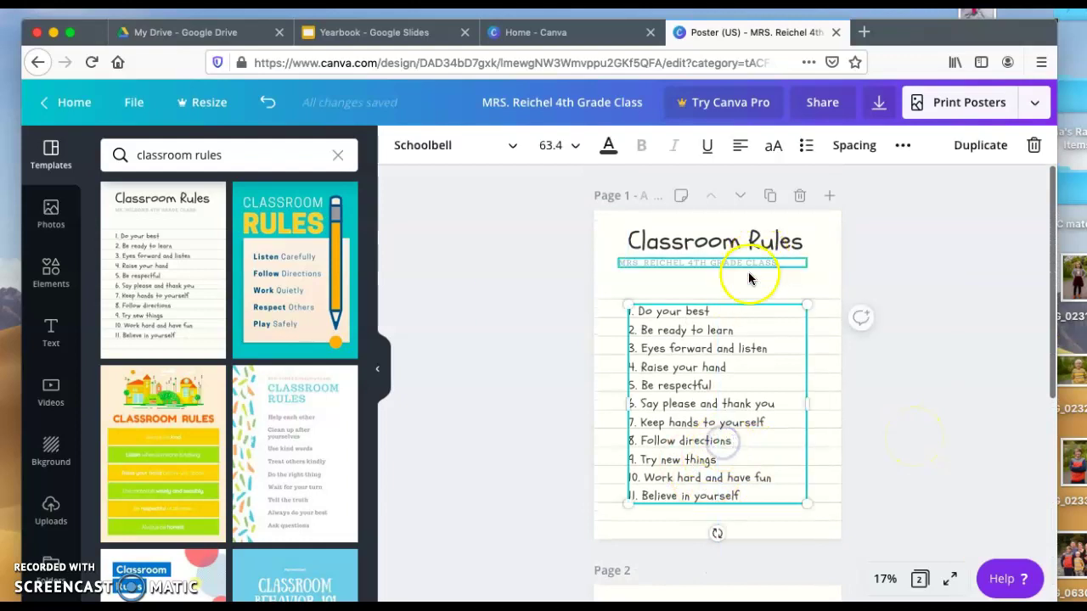
pyautogui.click(741, 286)
pyautogui.click(649, 276)
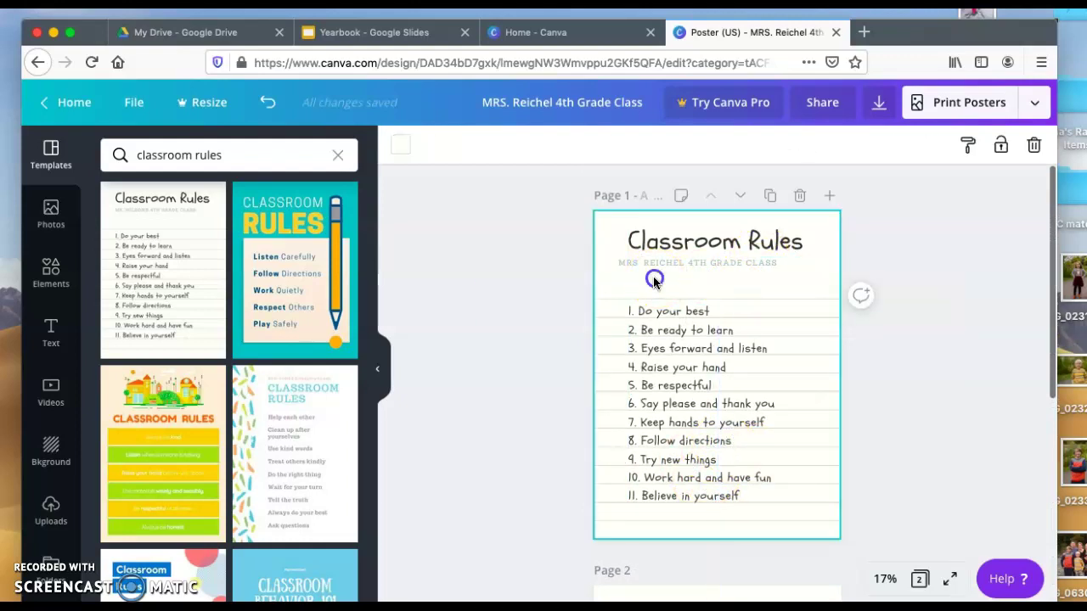
pyautogui.click(53, 223)
pyautogui.click(172, 150)
pyautogui.write('app')
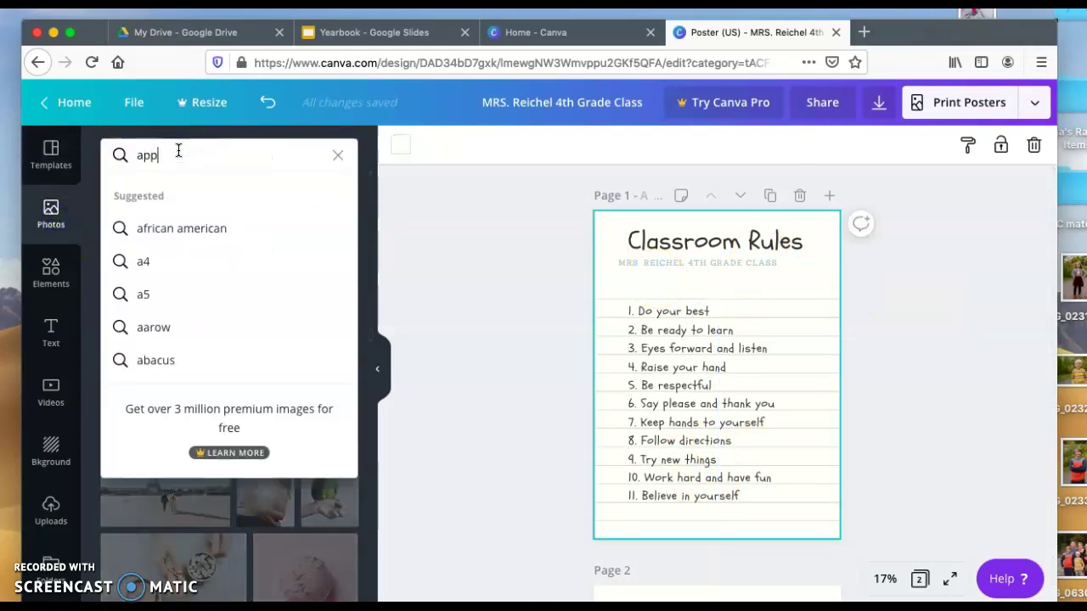
pyautogui.write('le')
pyautogui.press('Return')
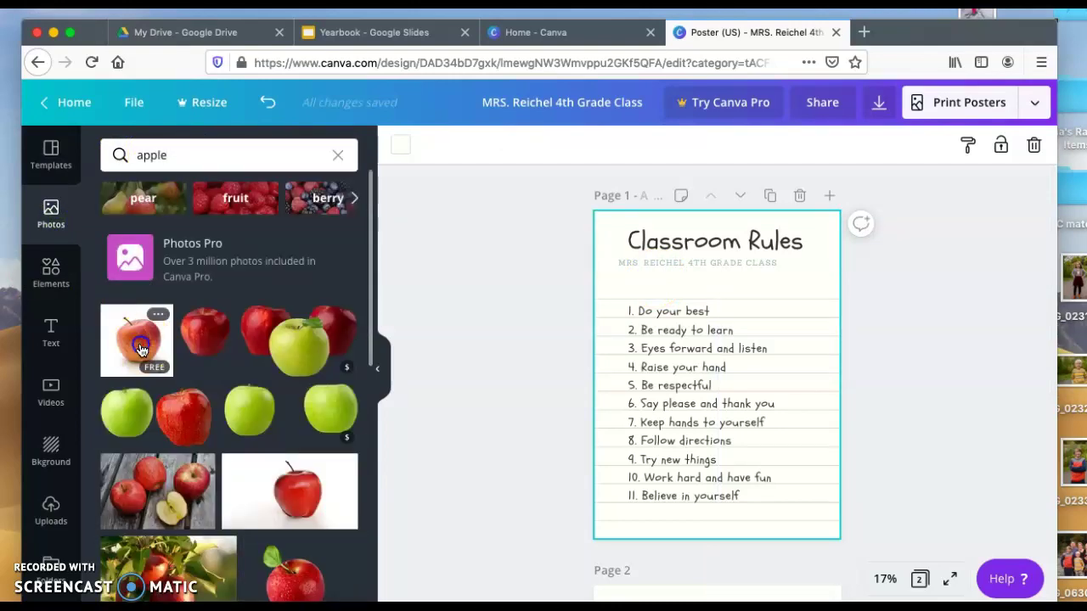
# Add the first apple photo and shrink it to sit beside the first rules.
pyautogui.click(141, 349)
pyautogui.moveTo(617, 279); pyautogui.dragTo(791, 306)
pyautogui.click(967, 408)
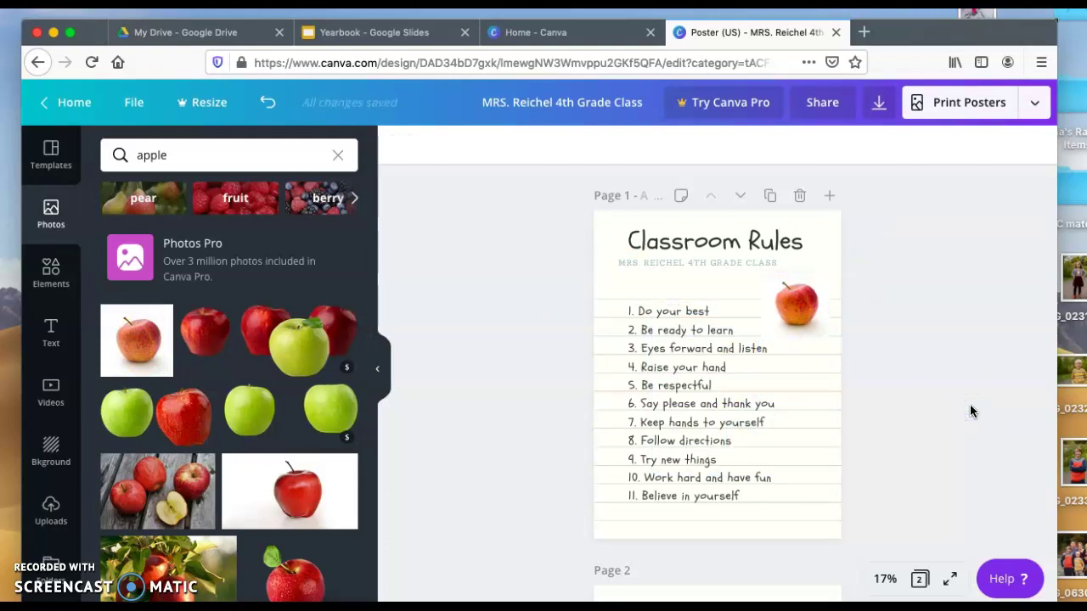